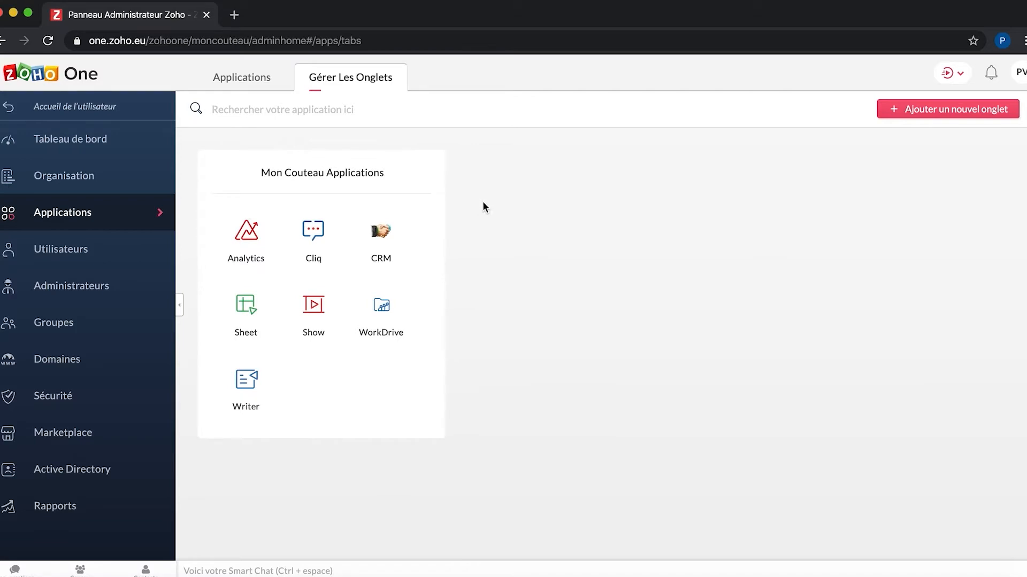
Step: Start a new application tab named Bureautique and choose Writer as its first application
left_click(897, 110)
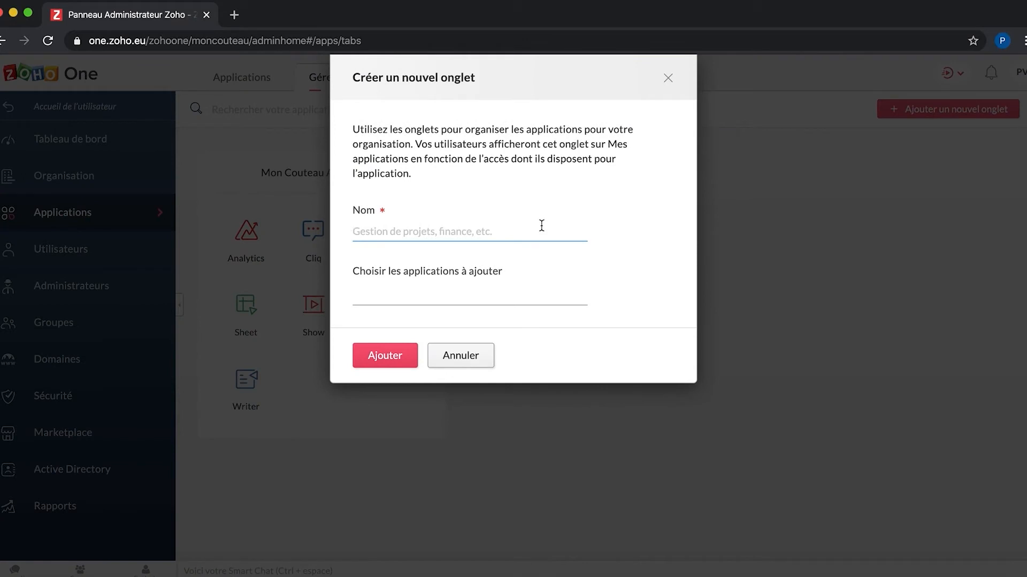
type("B")
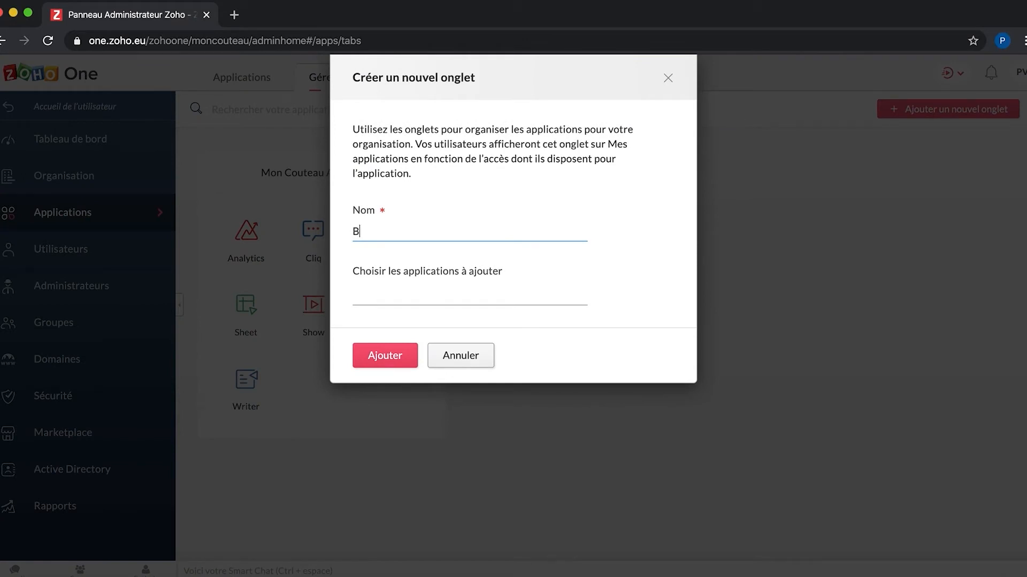
type("ureautique")
left_click(525, 292)
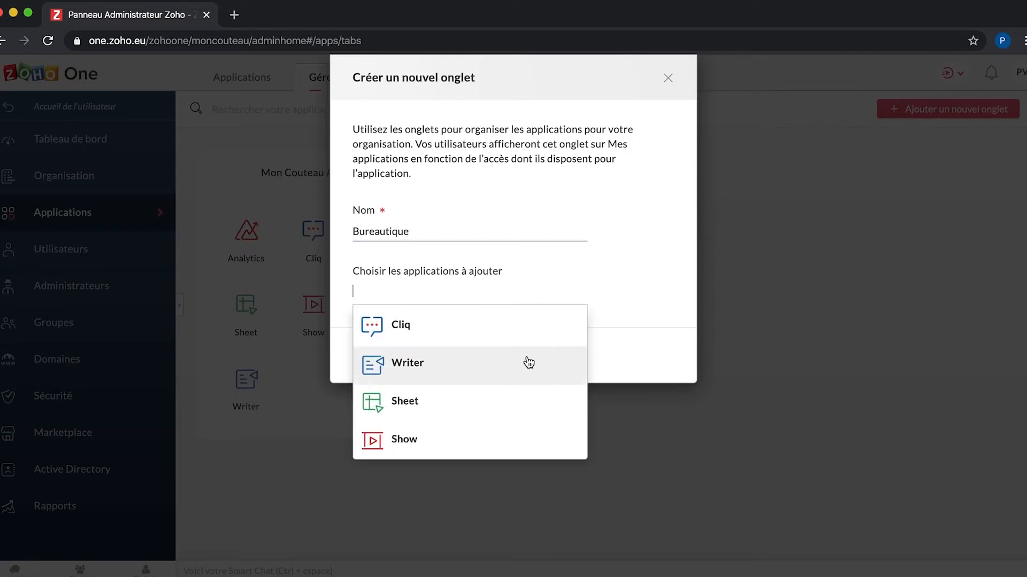
scroll(522, 377, "down", 3)
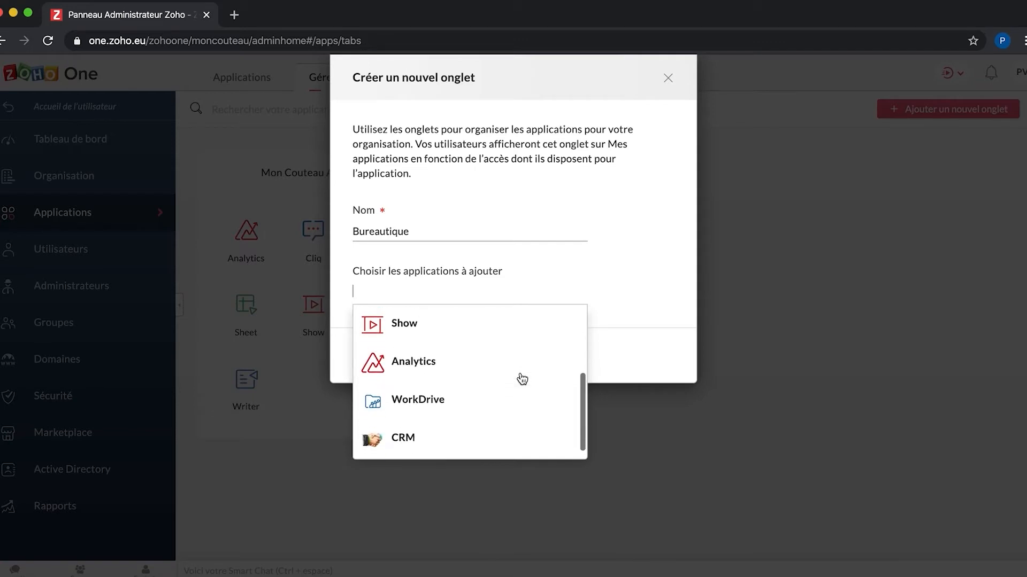
scroll(522, 379, "up", 3)
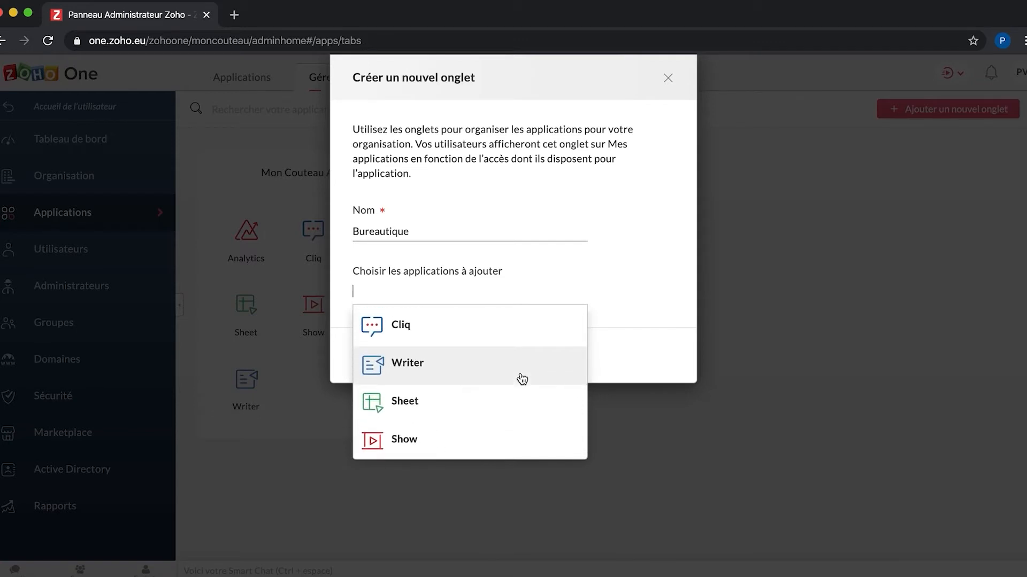
left_click(522, 379)
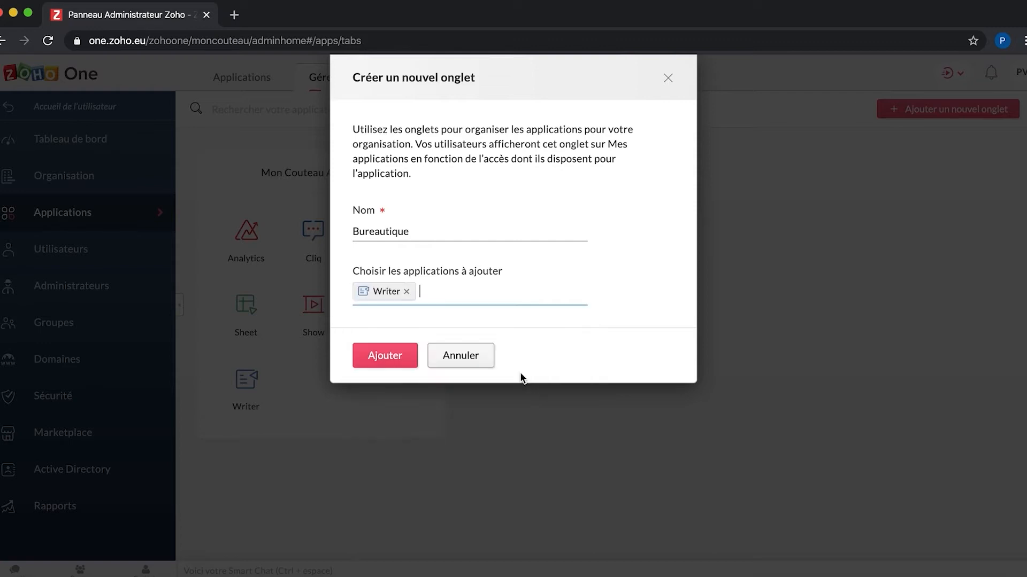
Step: Choose Sheet, Show and WorkDrive as further applications for the Bureautique tab and create it
left_click(451, 295)
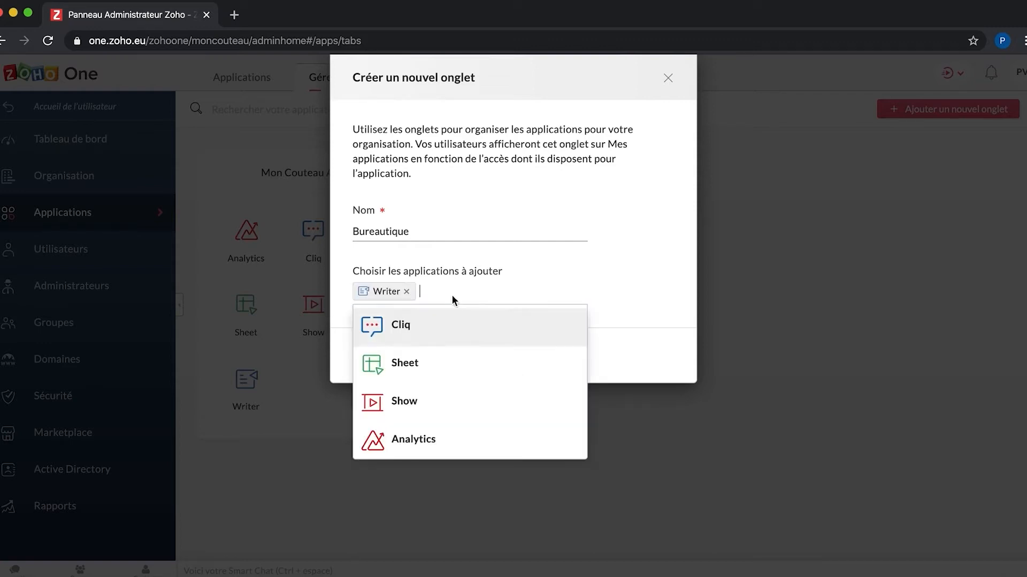
left_click(410, 379)
left_click(496, 292)
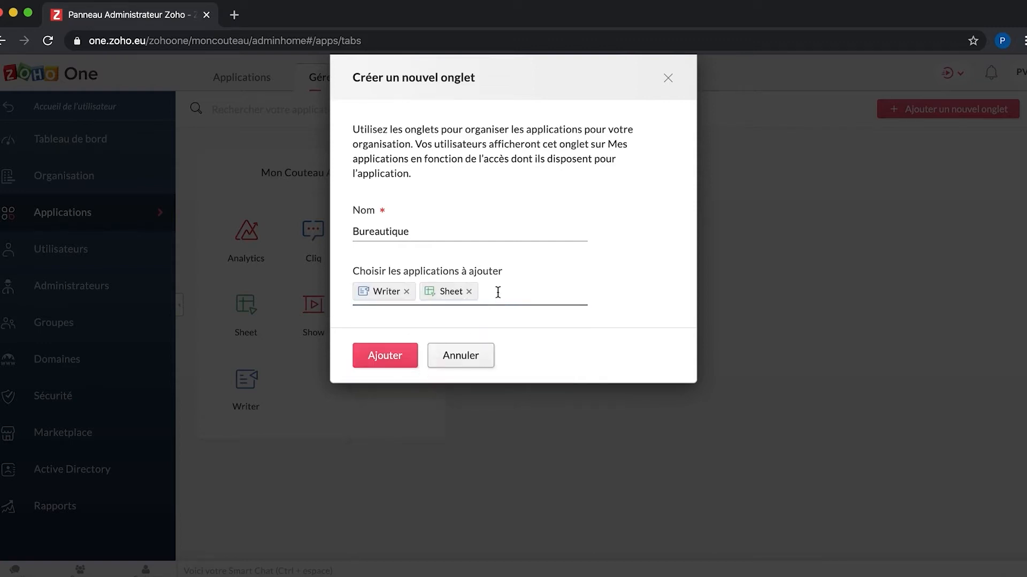
left_click(440, 371)
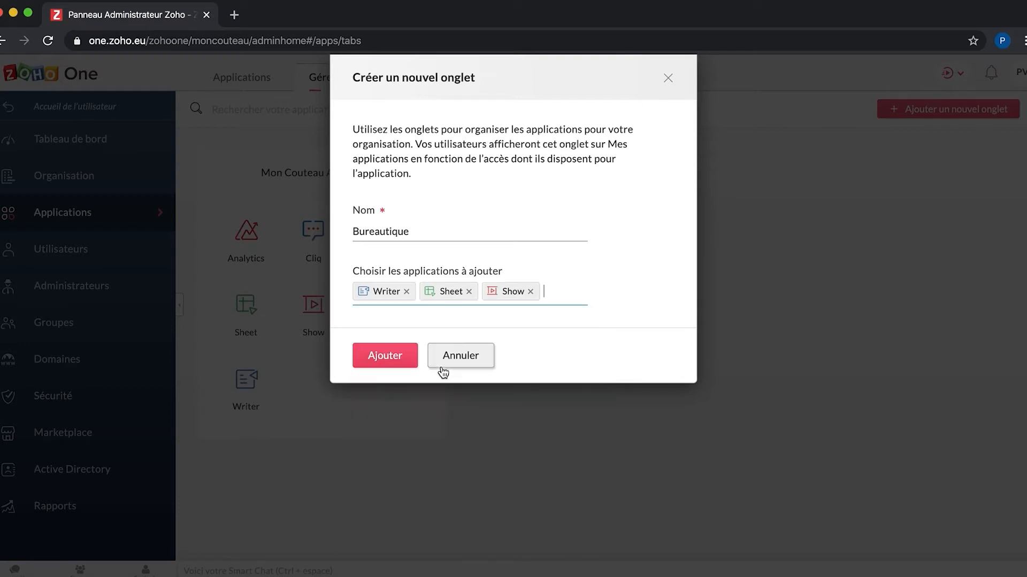
left_click(535, 298)
left_click(490, 399)
left_click(395, 377)
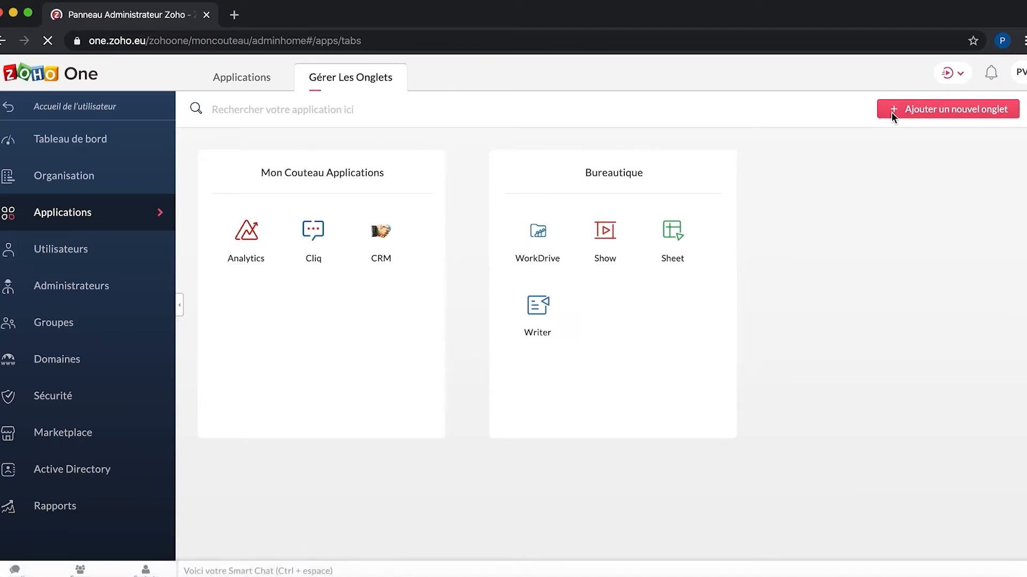
Step: Create a second application tab named Ventes containing CRM and check it among the existing tabs
left_click(907, 111)
type("V")
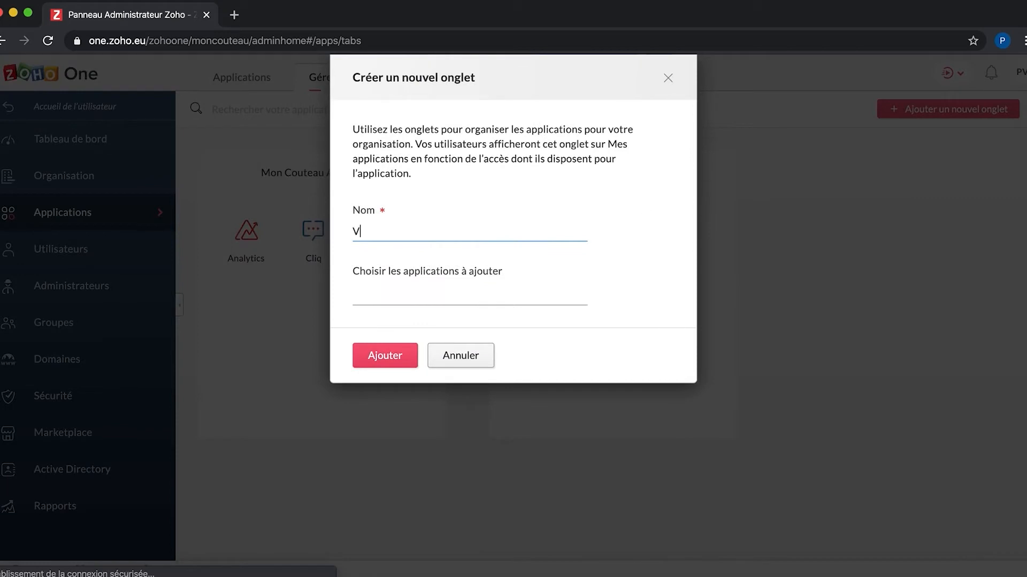
type("entes")
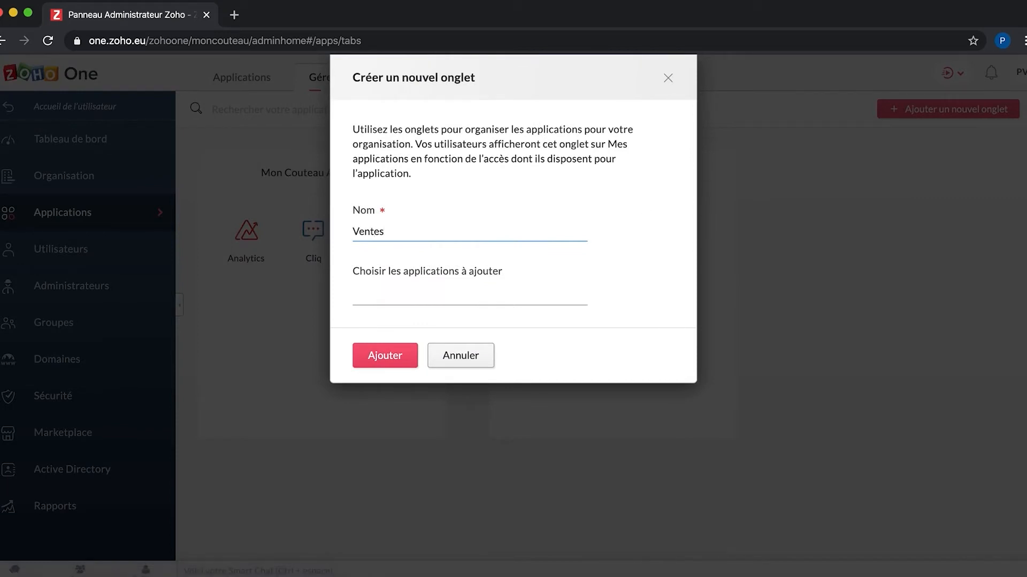
left_click(541, 293)
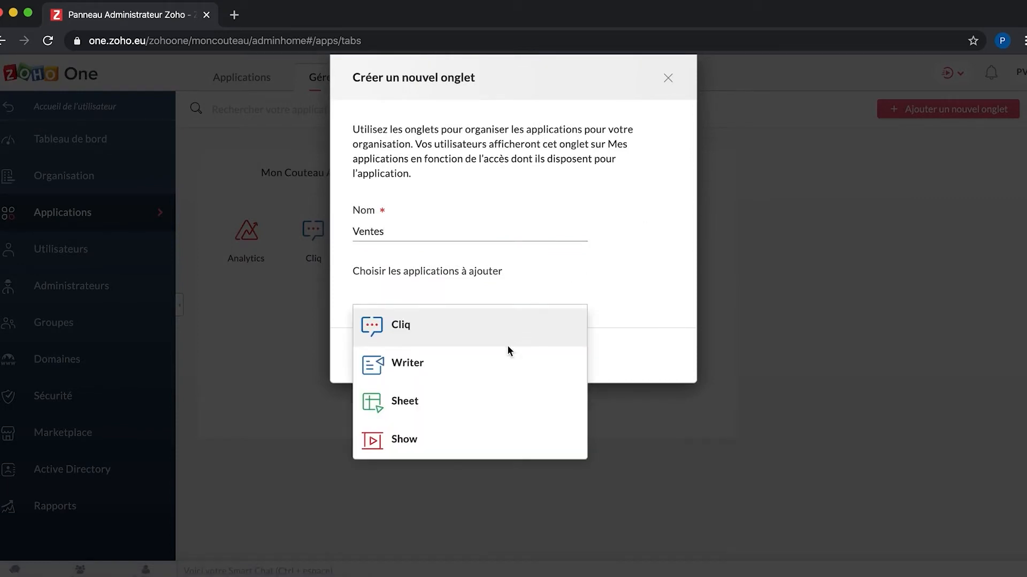
scroll(508, 367, "down", 3)
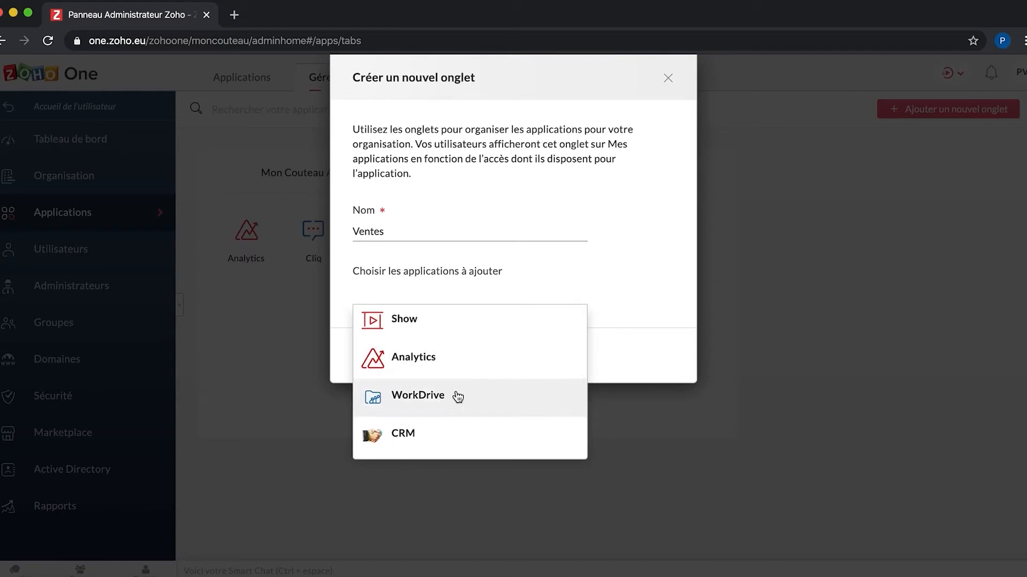
left_click(415, 434)
left_click(380, 354)
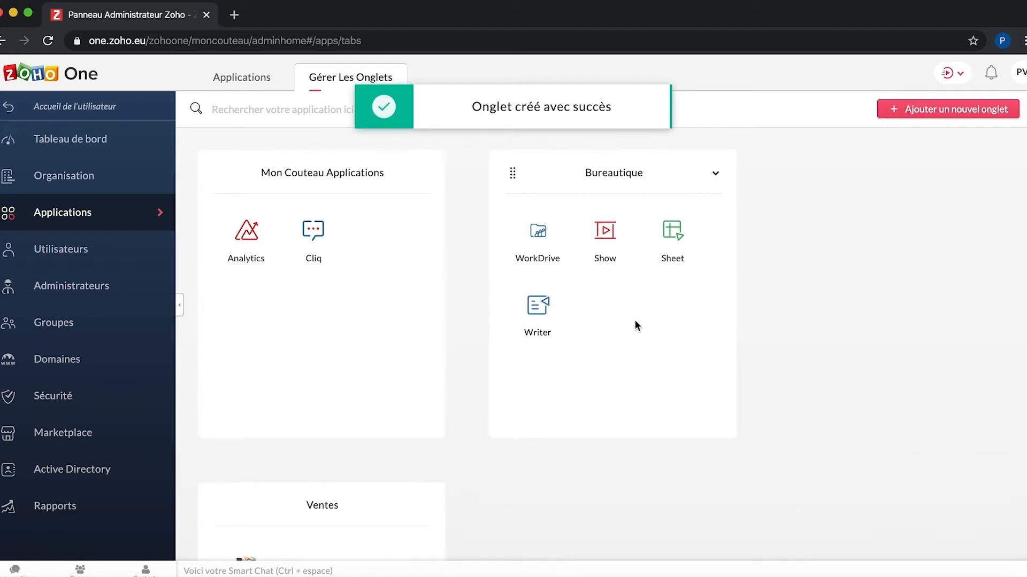
scroll(635, 321, "down", 3)
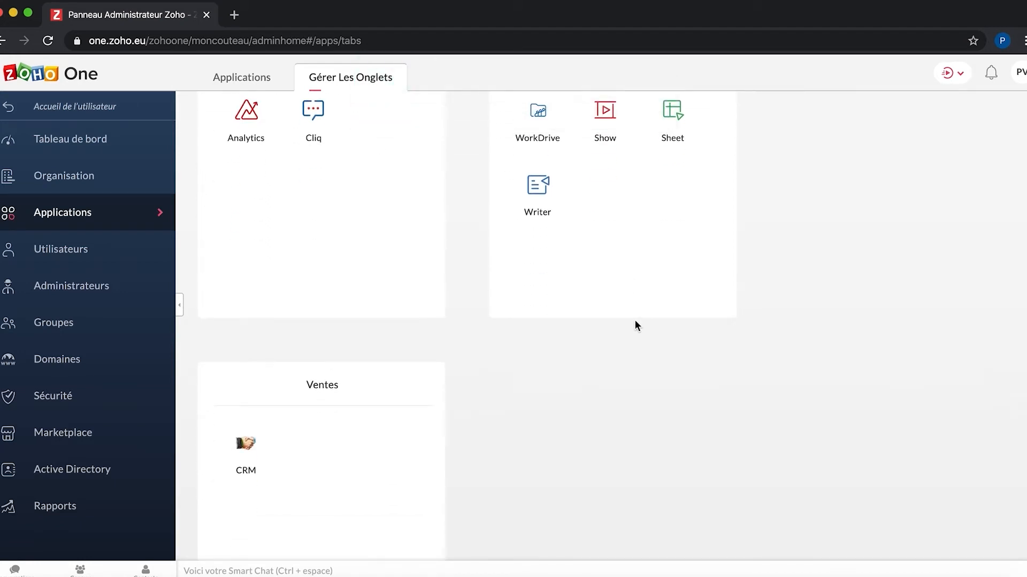
scroll(635, 321, "up", 1)
scroll(635, 325, "up", 2)
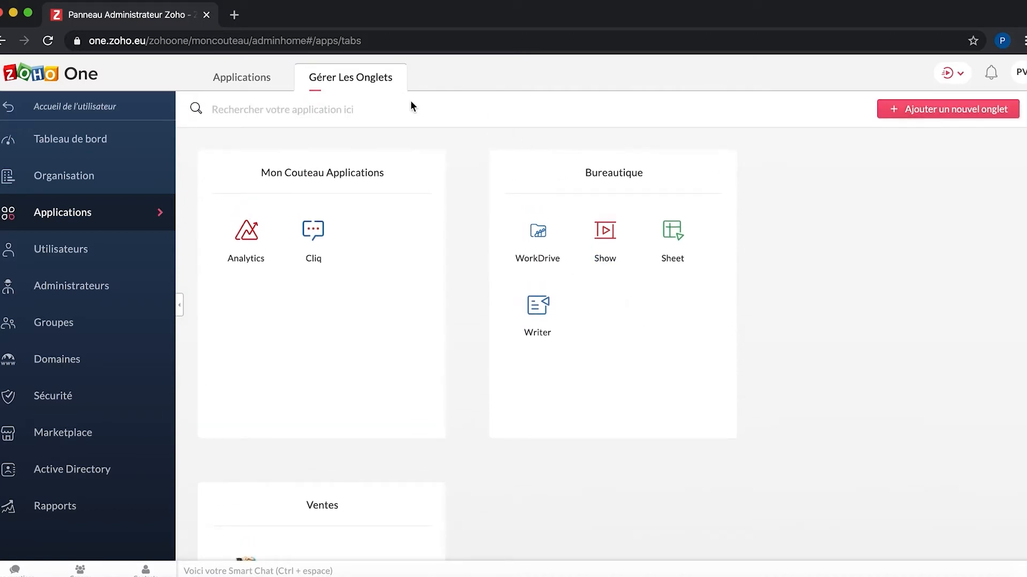
Step: Show the list of the organisation's applications and open the details of CRM
left_click(234, 83)
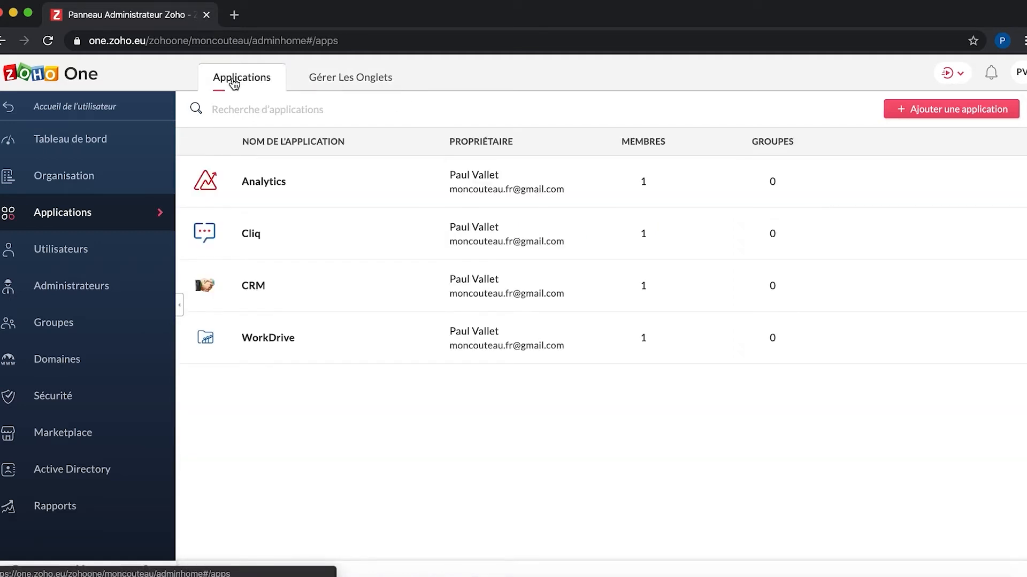
left_click(235, 110)
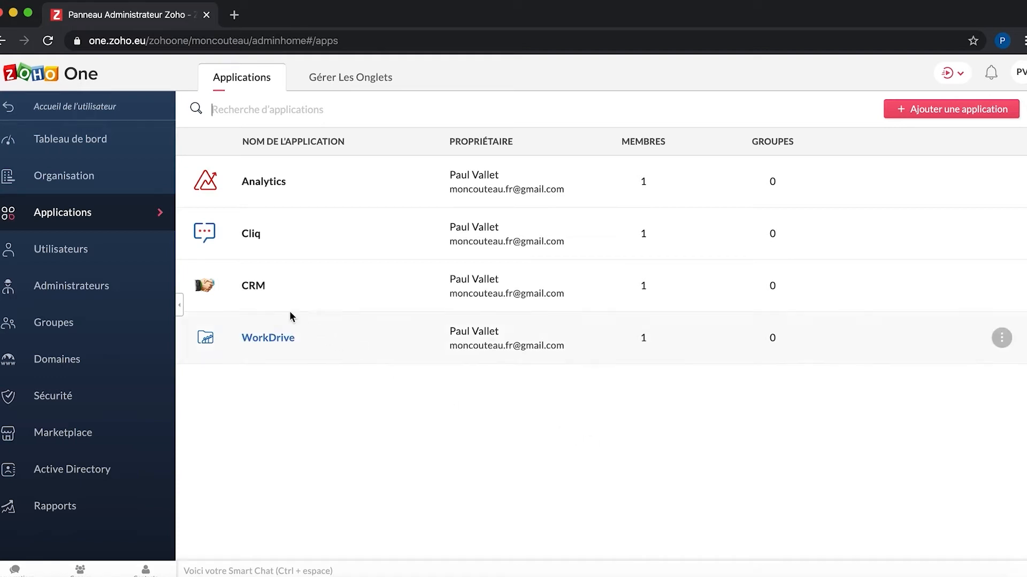
left_click(262, 292)
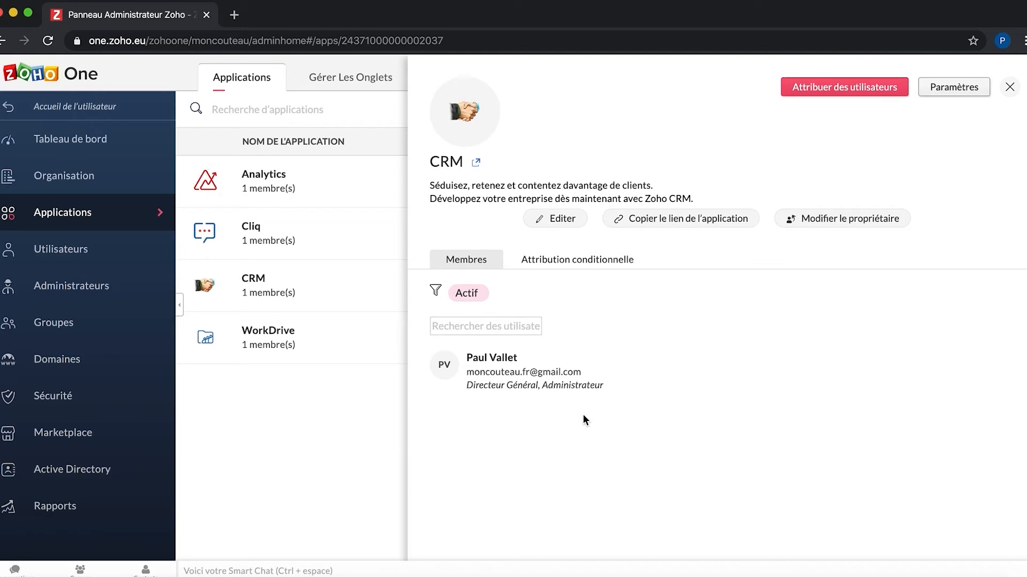
Step: View the applications assigned to CRM's member in their user profile and return to the CRM details
left_click(509, 324)
left_click(489, 357)
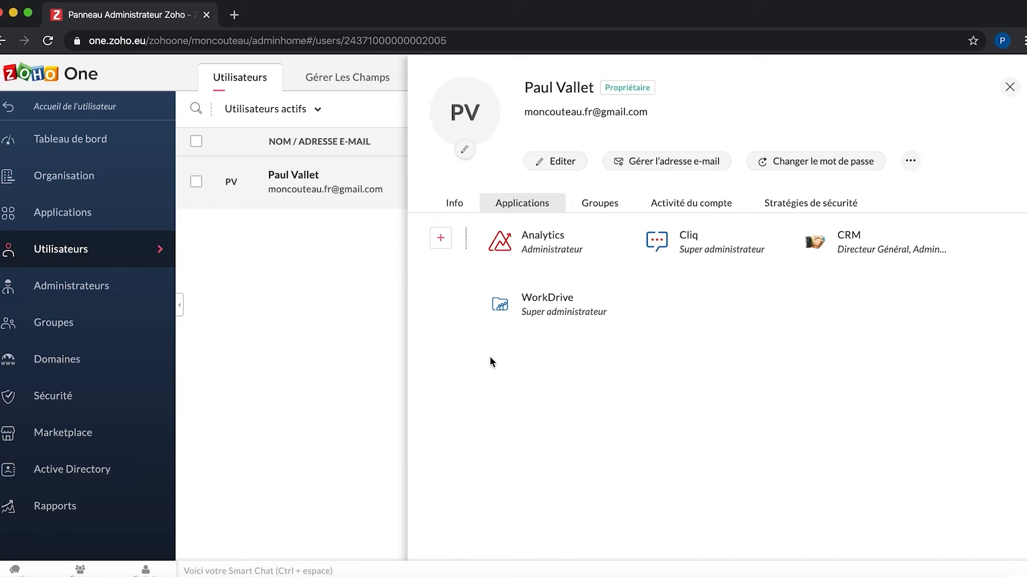
left_click(3, 40)
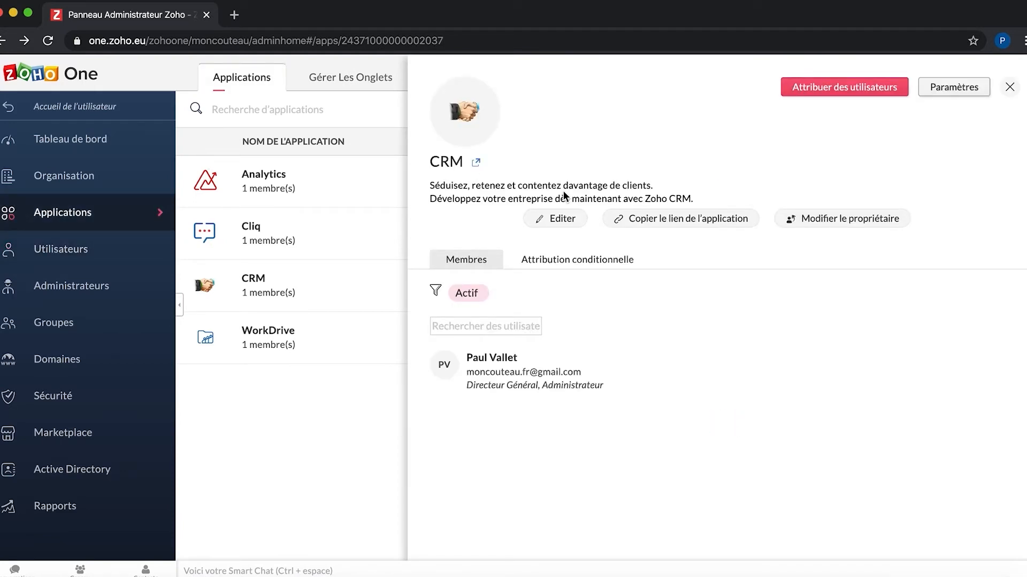
Step: Inspect CRM's display name and visibility settings, and try its copied application link in the address bar of a temporary browser tab
left_click(558, 219)
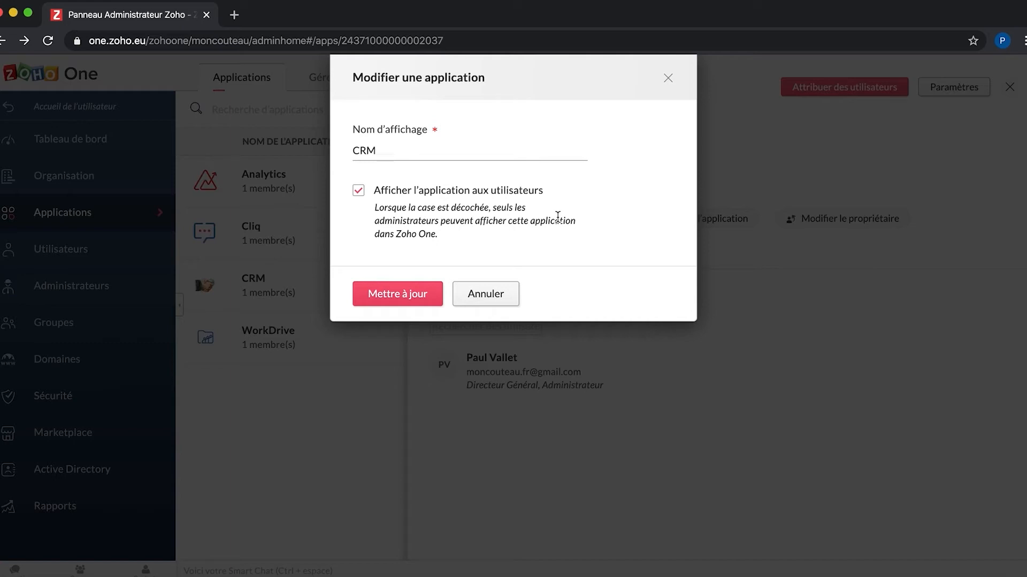
left_click(486, 295)
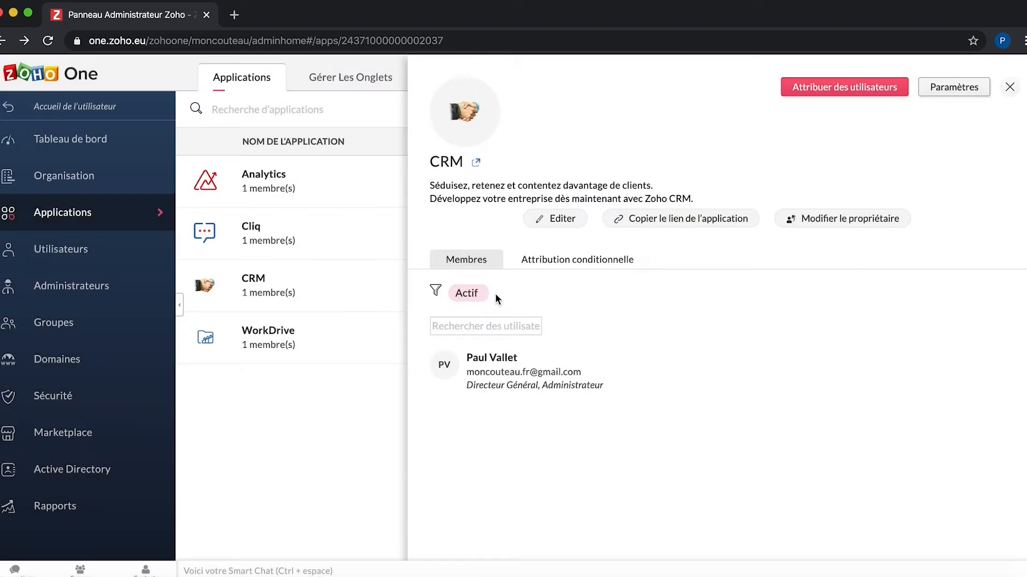
left_click(663, 217)
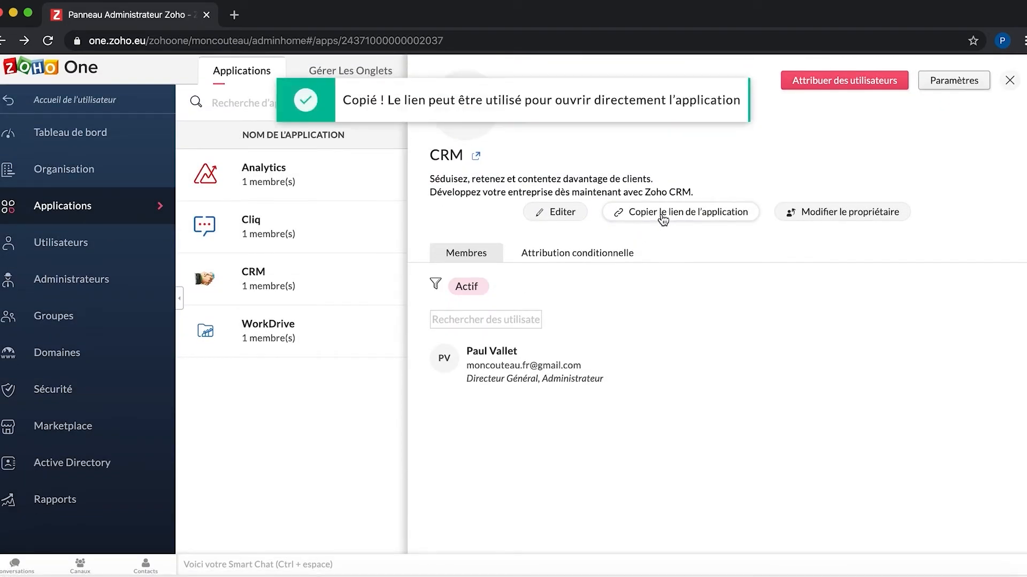
left_click(235, 14)
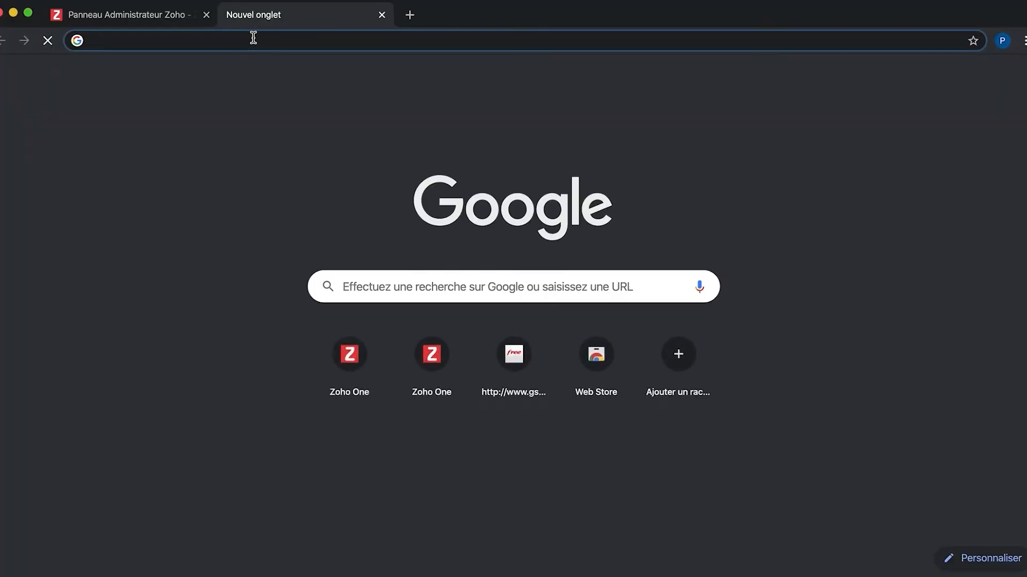
key("super+v")
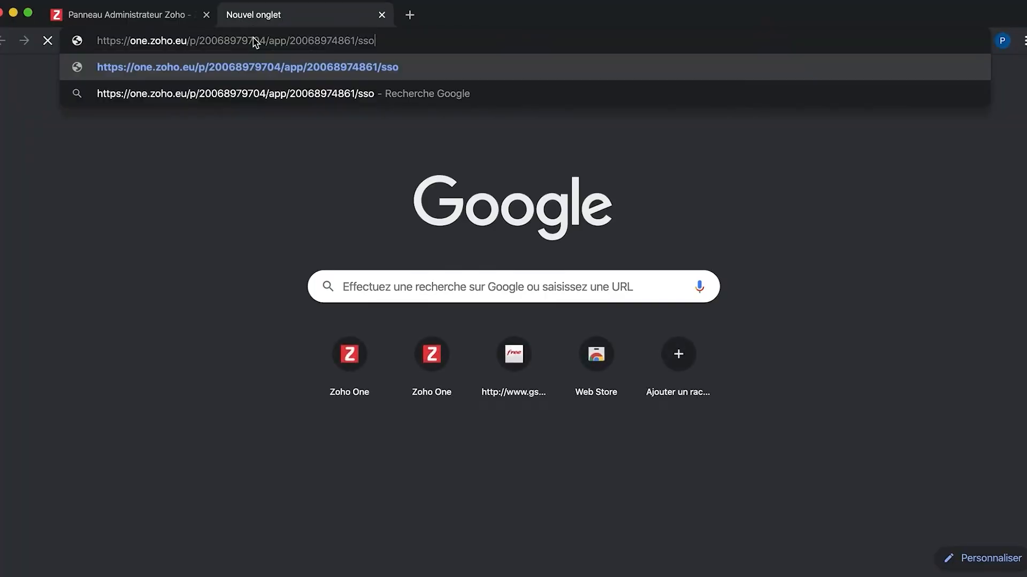
left_click(381, 15)
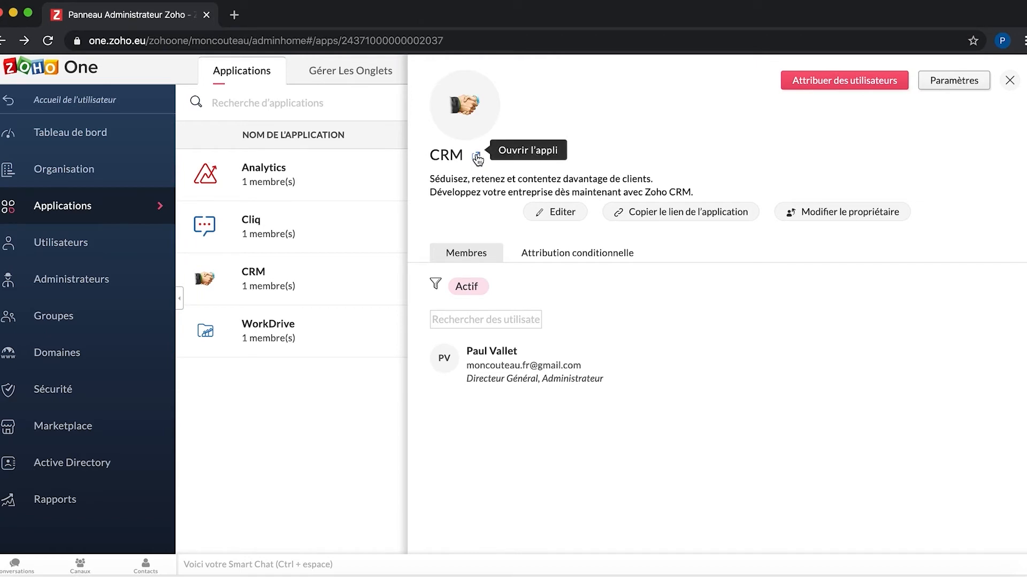
Step: Examine the options for changing CRM's owner and assigning CRM to users without applying either, and close the CRM details
left_click(802, 212)
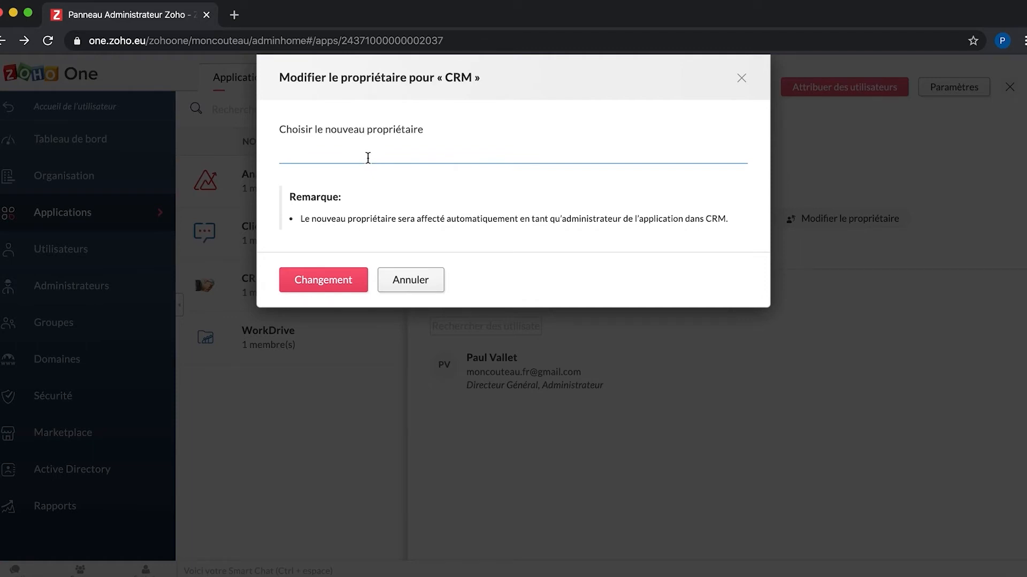
left_click(406, 288)
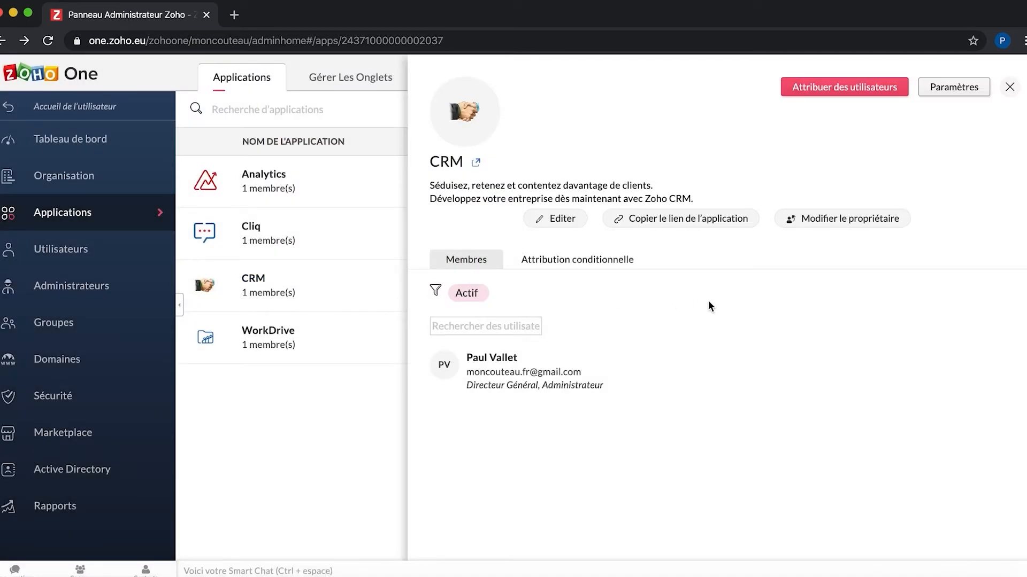
left_click(812, 92)
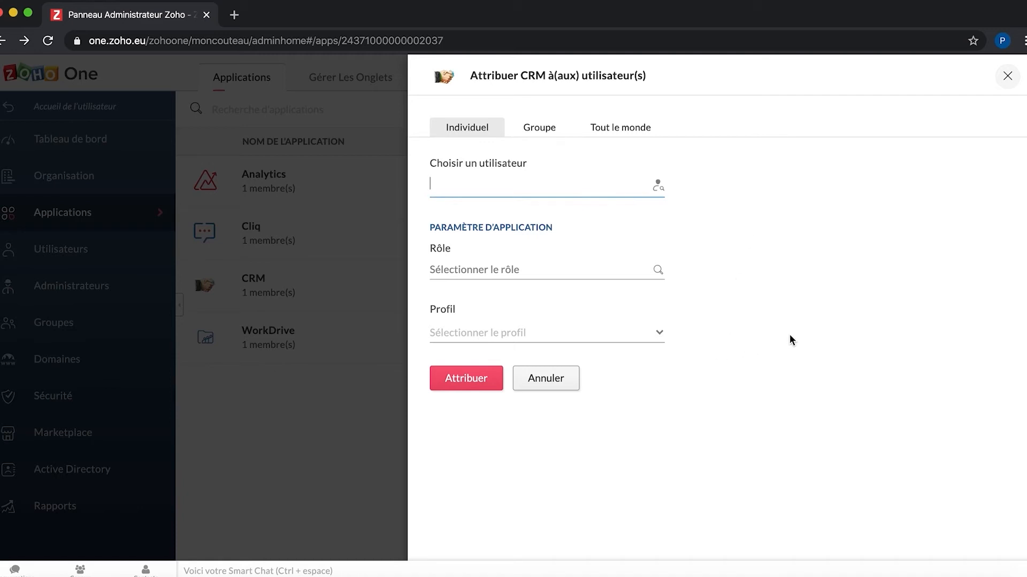
left_click(547, 379)
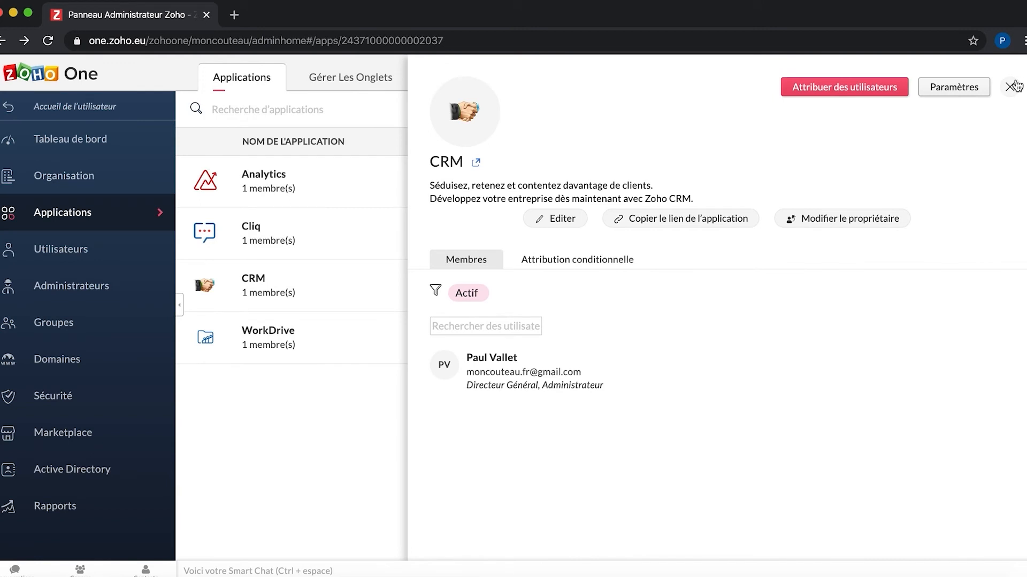
left_click(1012, 87)
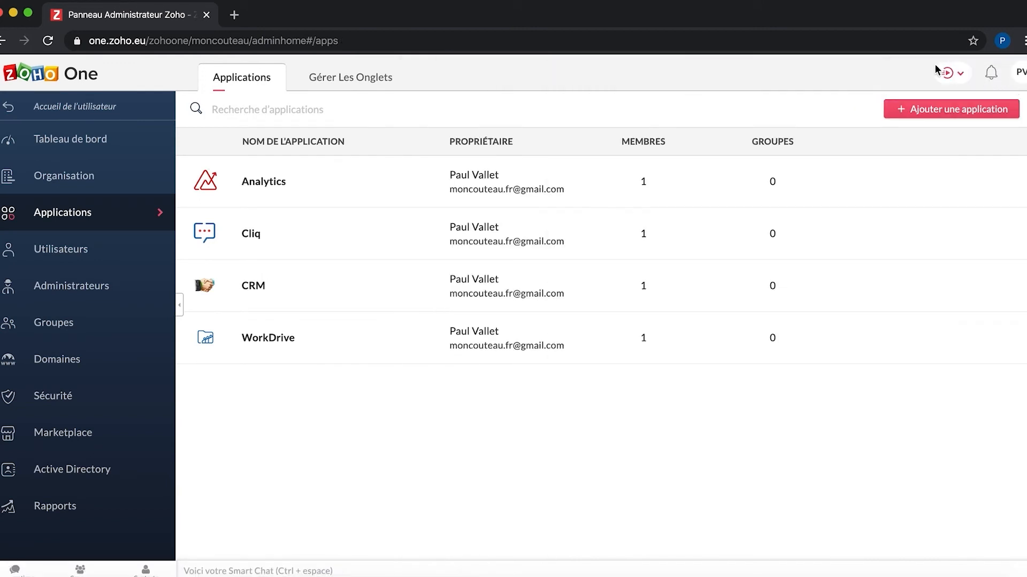
Step: Open the catalogue for adding an application and examine the custom, Marketplace and non-directory options
left_click(913, 110)
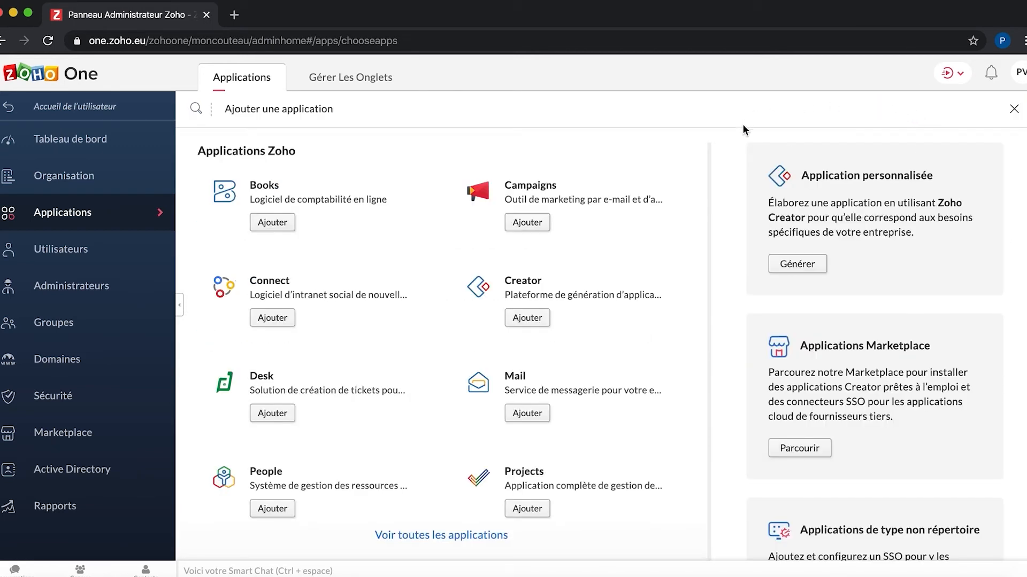
scroll(756, 242, "down", 2)
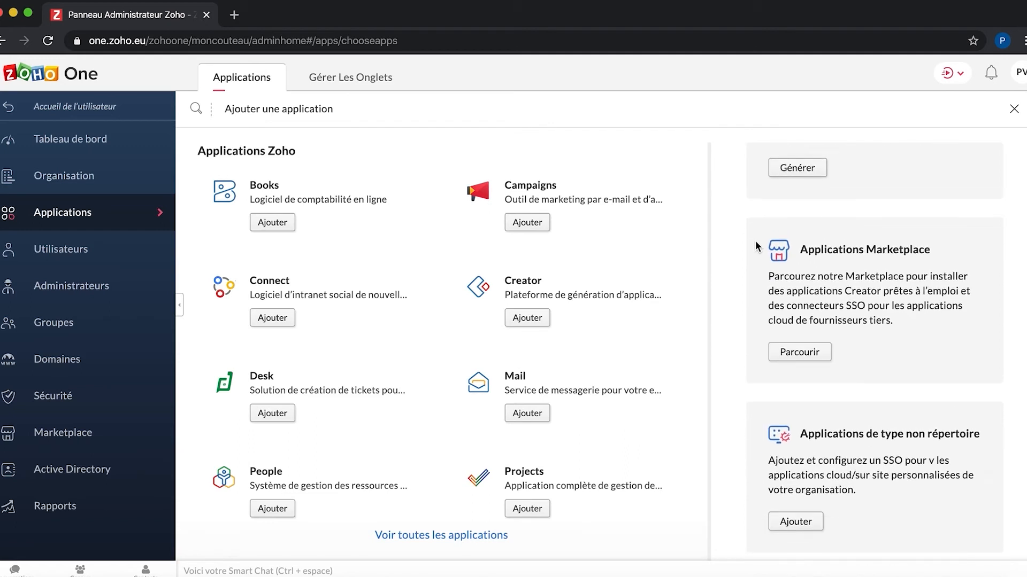
Step: Browse the full catalogue of Zoho applications by category, from the recommended ones to technical support
scroll(757, 245, "up", 2)
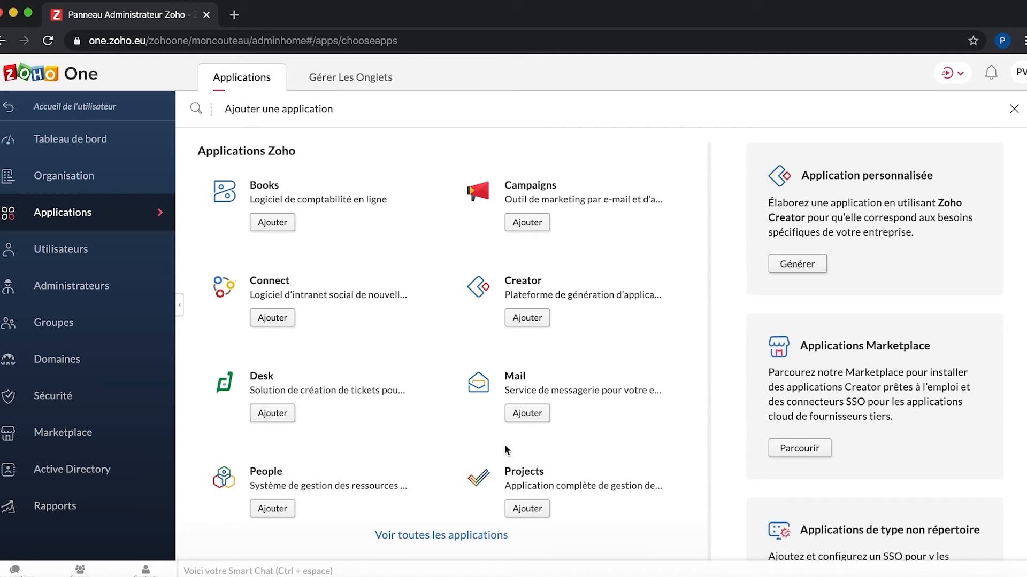
left_click(481, 538)
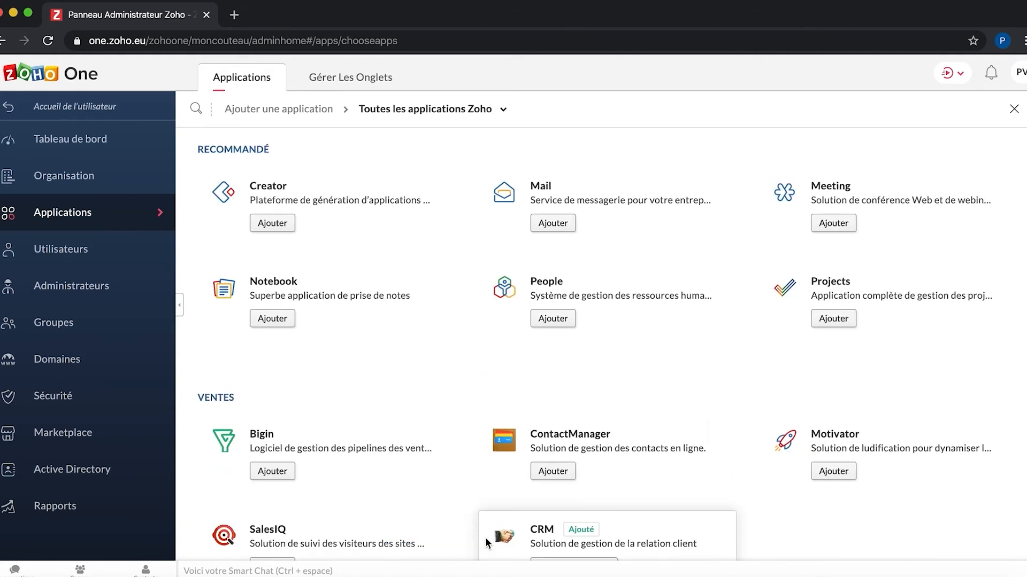
scroll(447, 367, "down", 9)
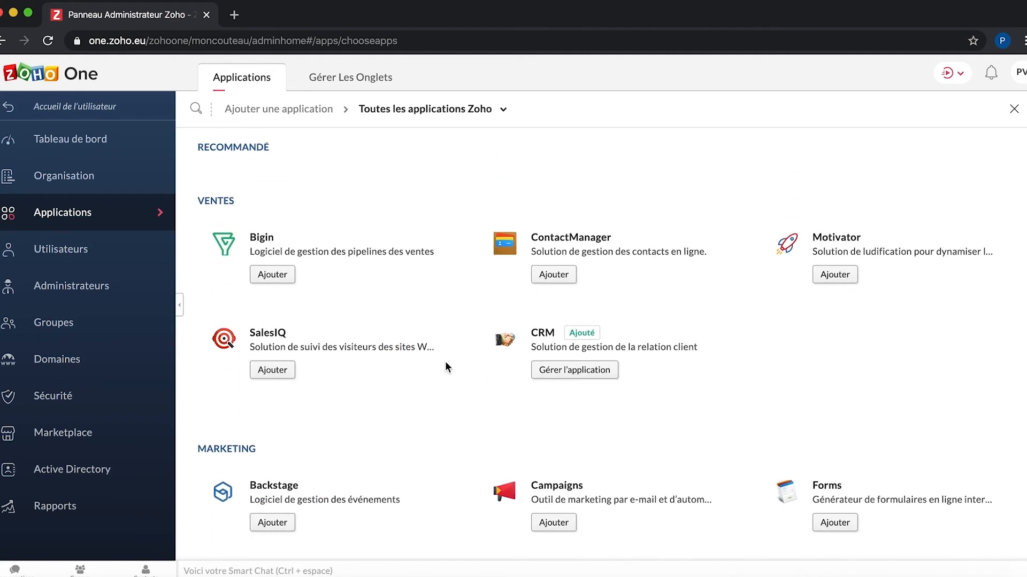
scroll(447, 364, "down", 12)
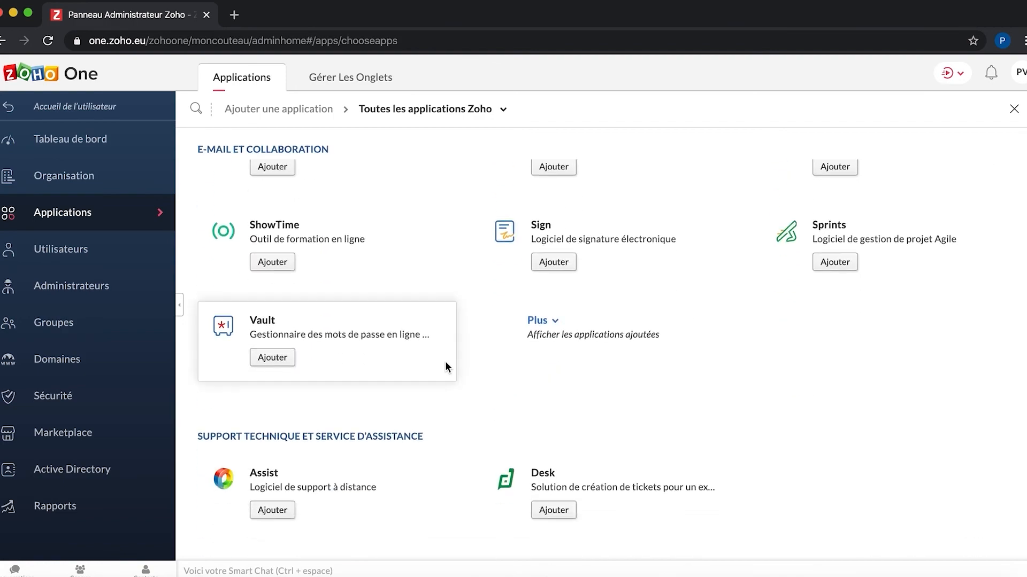
scroll(447, 367, "up", 15)
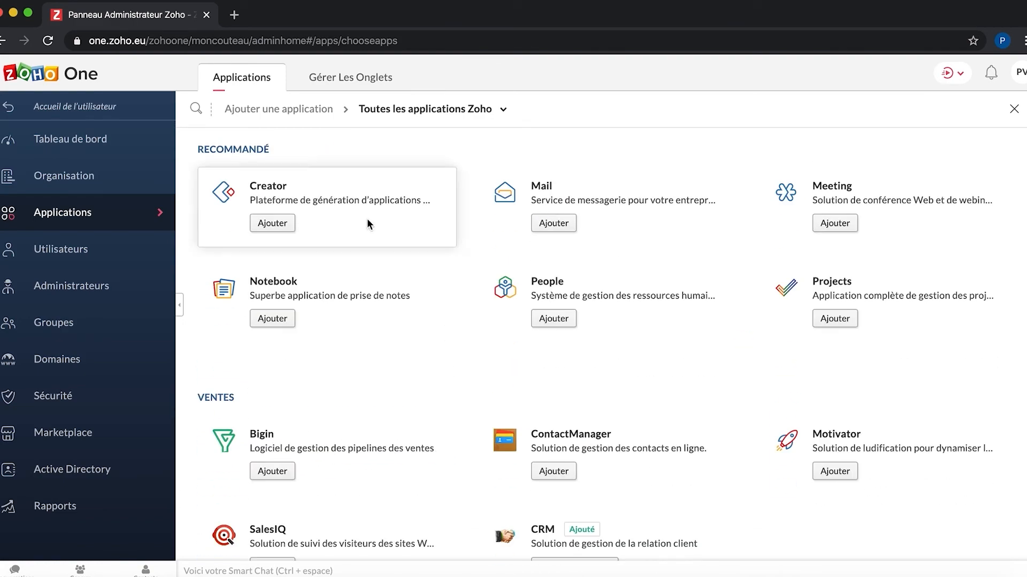
Step: Find the Forms application in the catalogue, add it to the organisation, and return to the application list
left_click(196, 113)
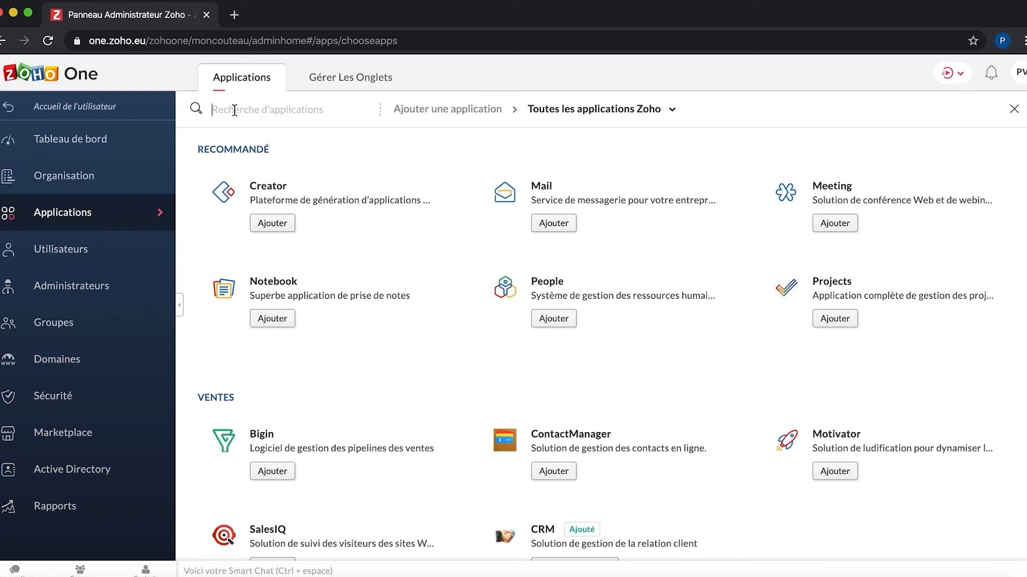
type("Form")
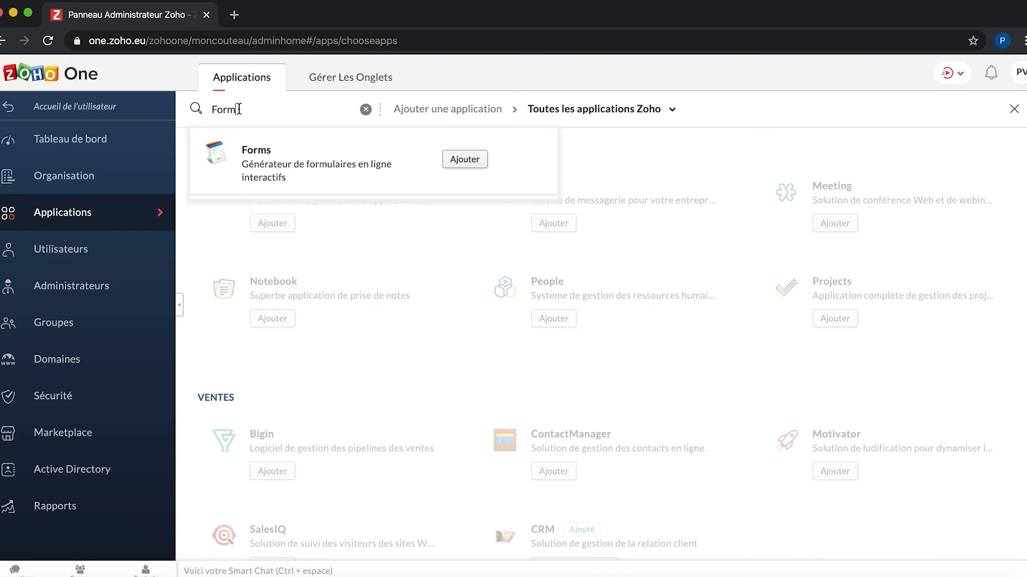
left_click(450, 159)
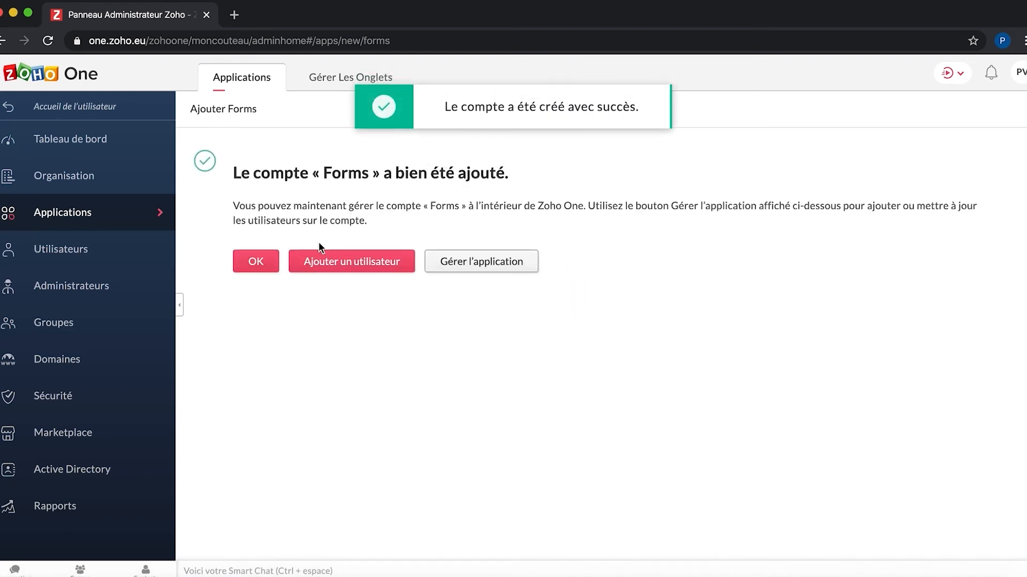
left_click(252, 264)
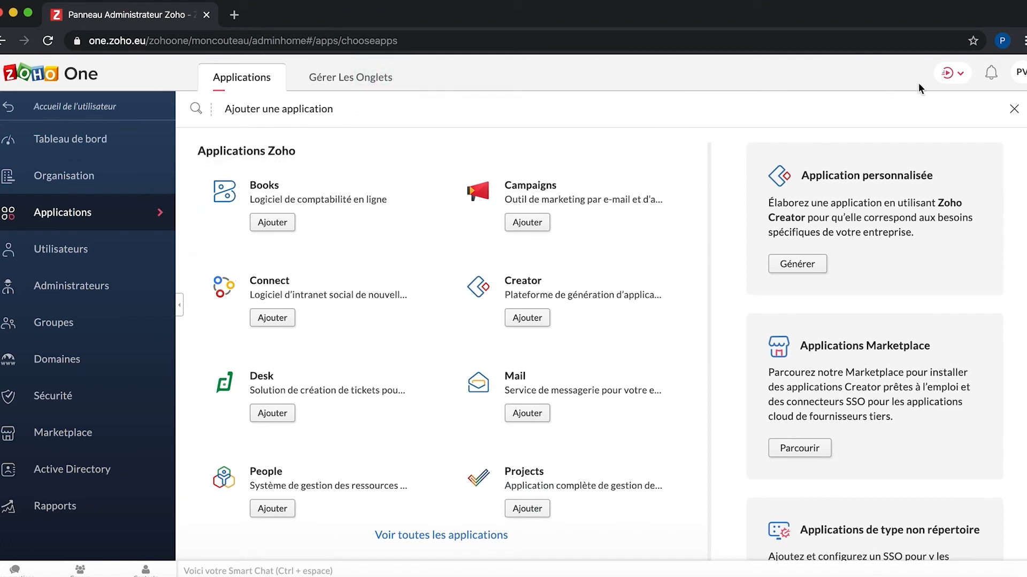
left_click(1013, 109)
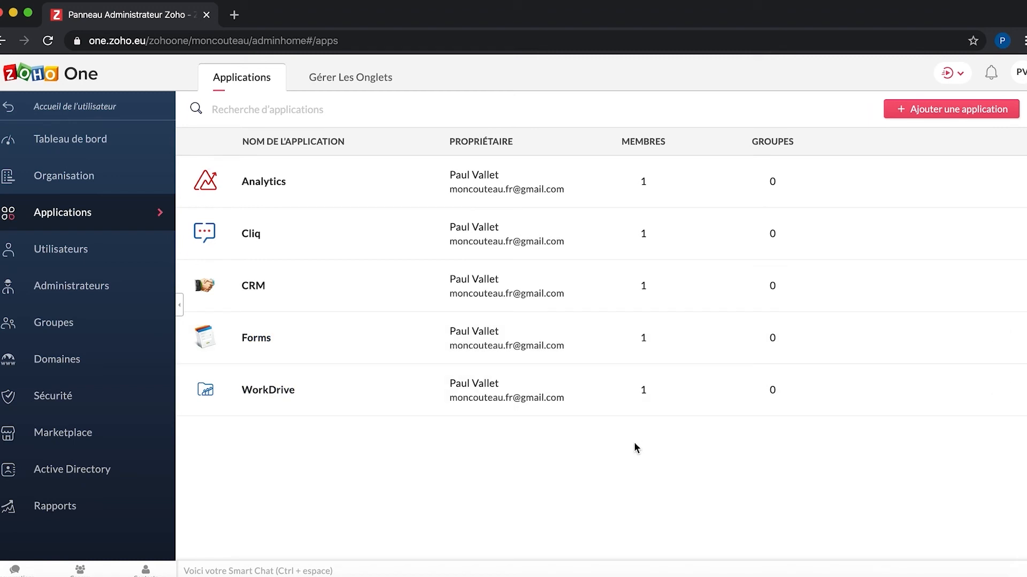
Step: Check the Marketing category in the full Zoho application catalogue and return to the application list
left_click(897, 116)
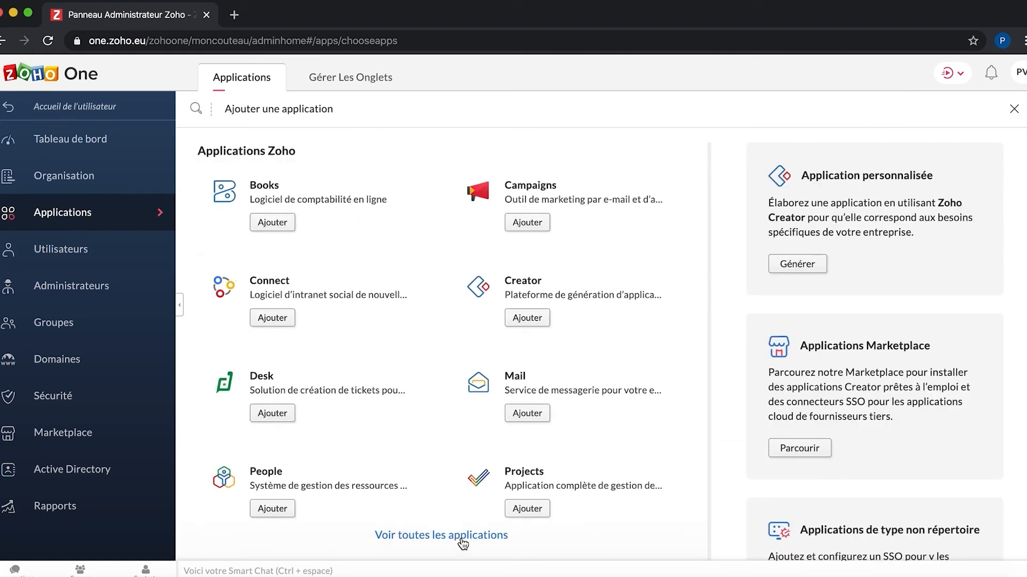
left_click(462, 536)
scroll(1015, 118, "down", 10)
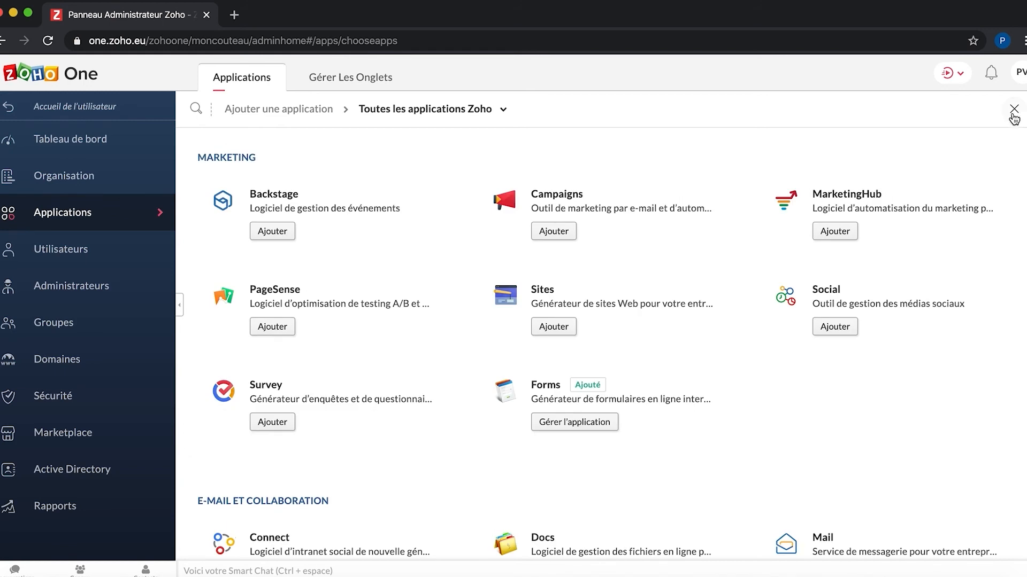
left_click(1014, 113)
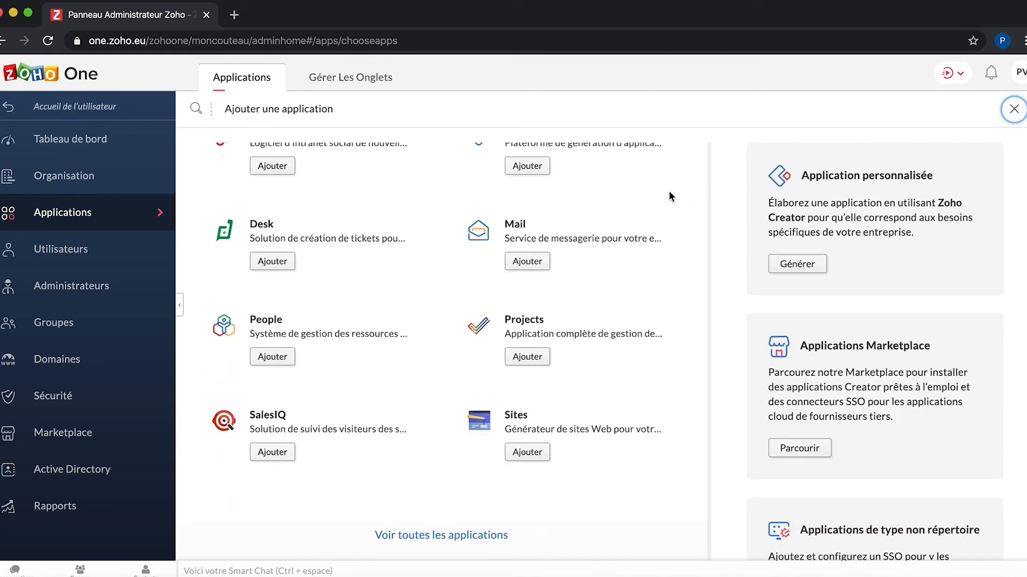
left_click(1012, 109)
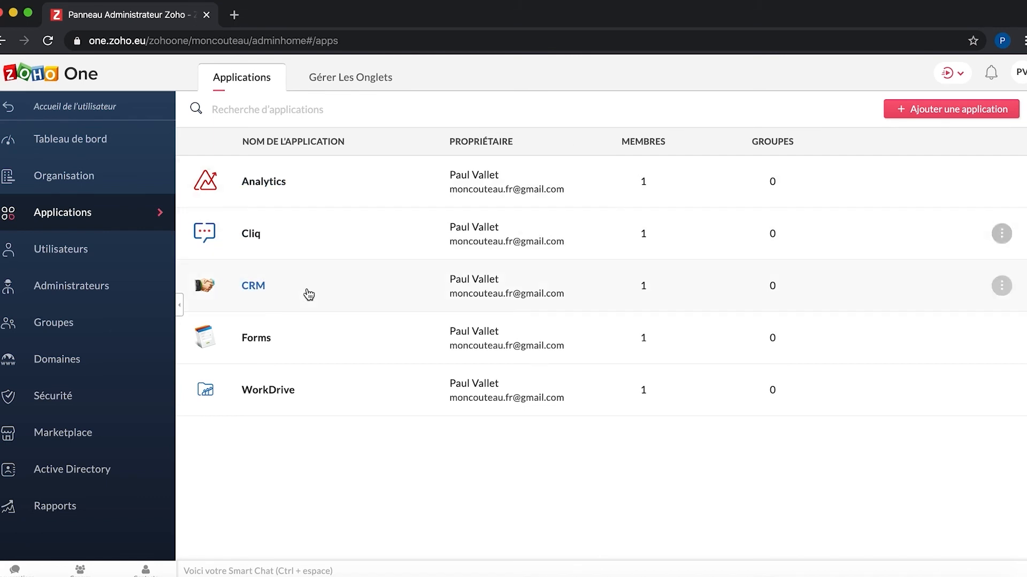
Step: View Cliq's details and assigned members, then close them
left_click(249, 236)
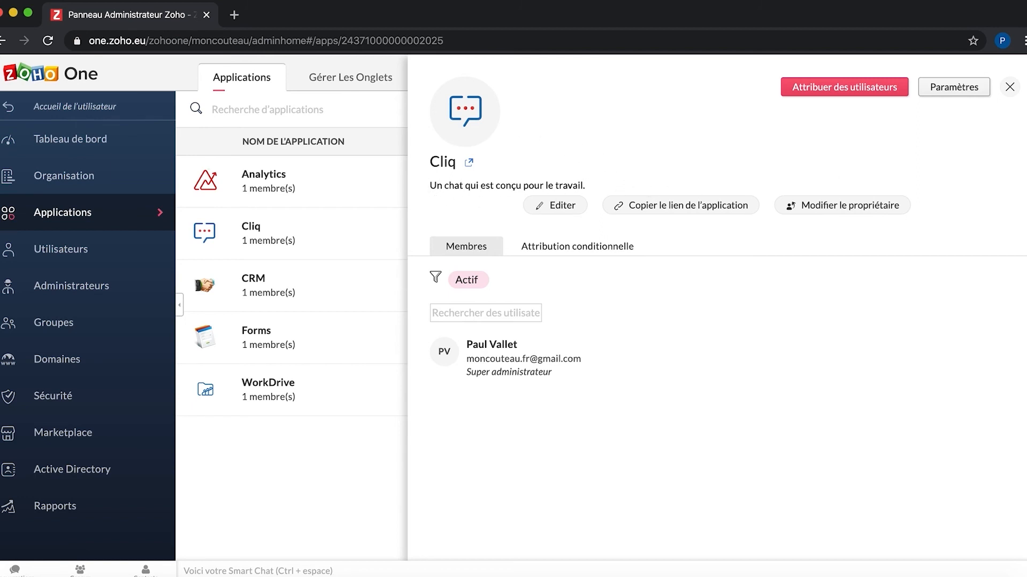
left_click(1008, 87)
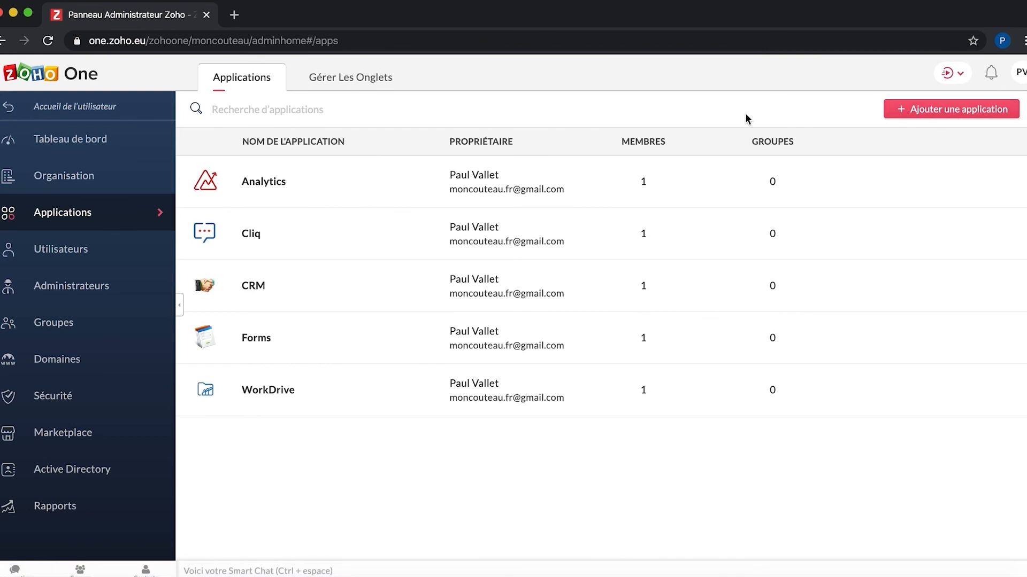